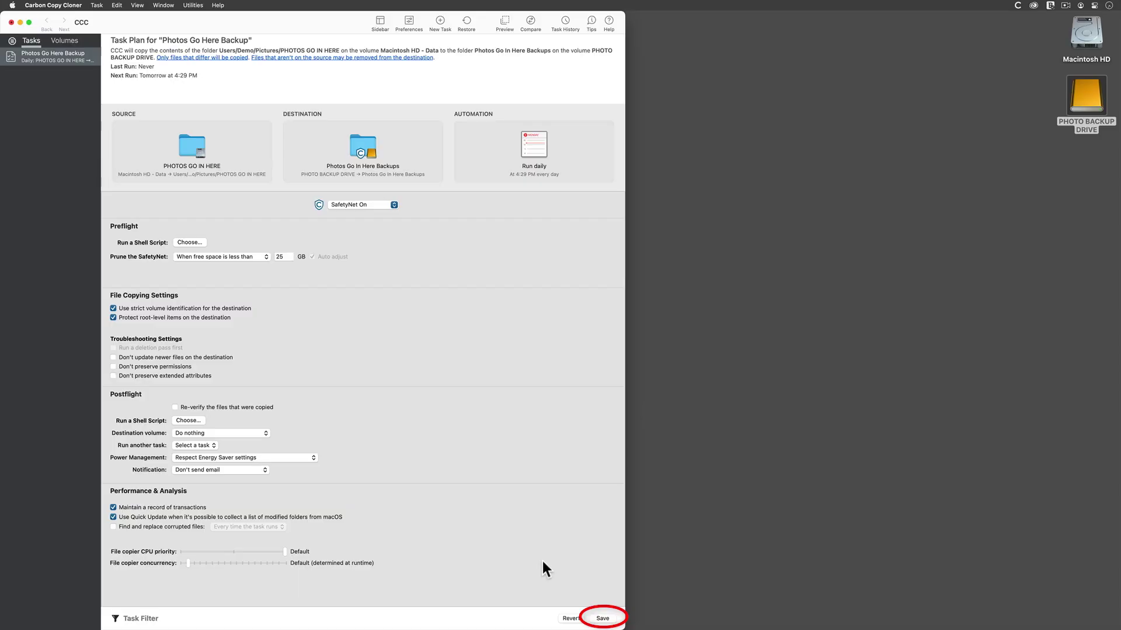
# Step: Start the Photos Go Here Backup task running immediately from the Task menu
pyautogui.click(99, 6)
pyautogui.click(118, 63)
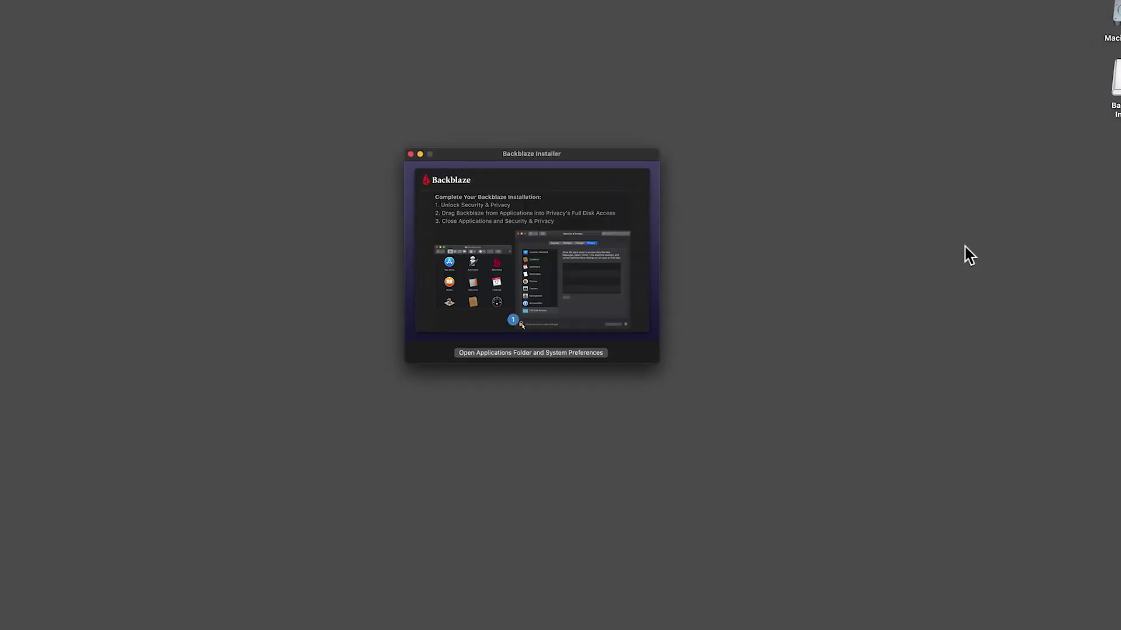
# Step: Show the Full Disk Access list in Security & Privacy and unlock it with the admin password
pyautogui.click(543, 353)
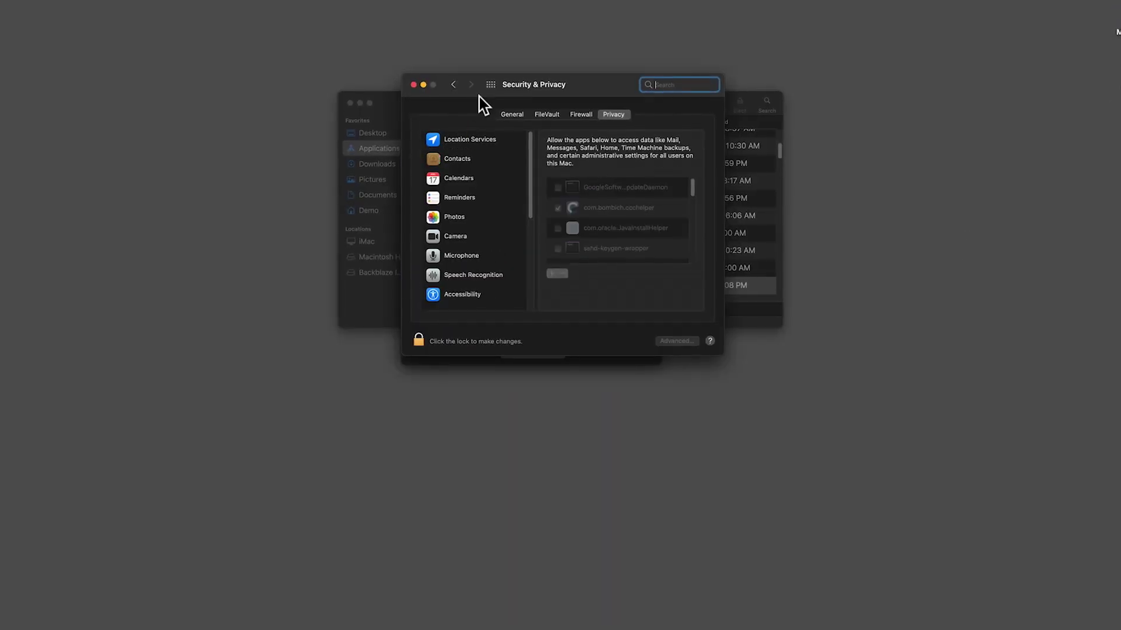
pyautogui.scroll(-5, 476, 257)
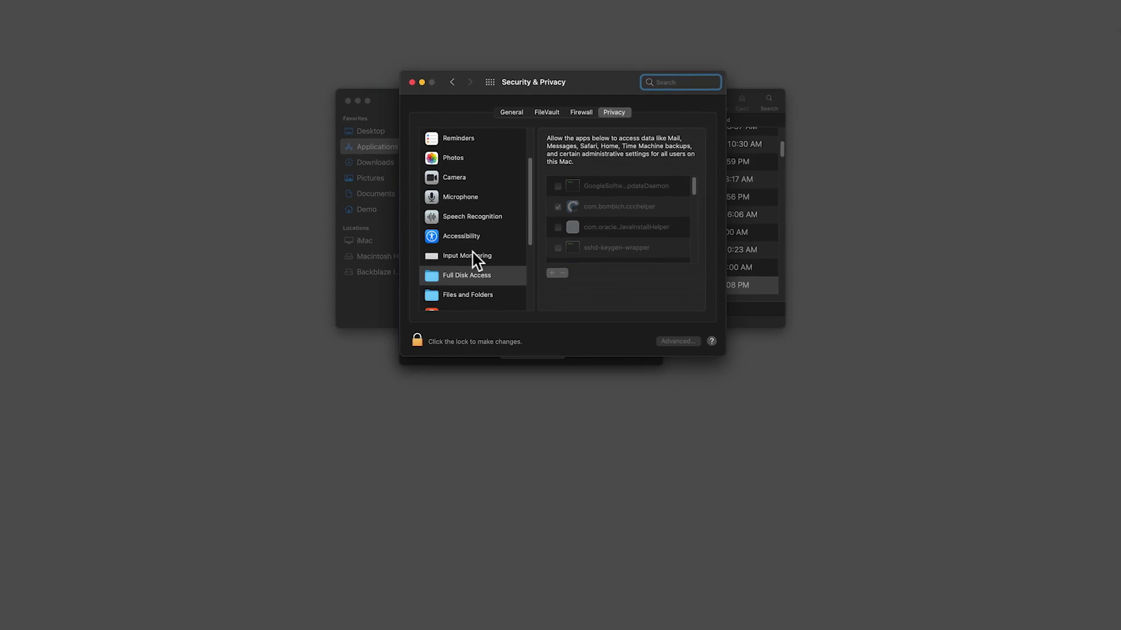
pyautogui.click(470, 249)
pyautogui.click(416, 343)
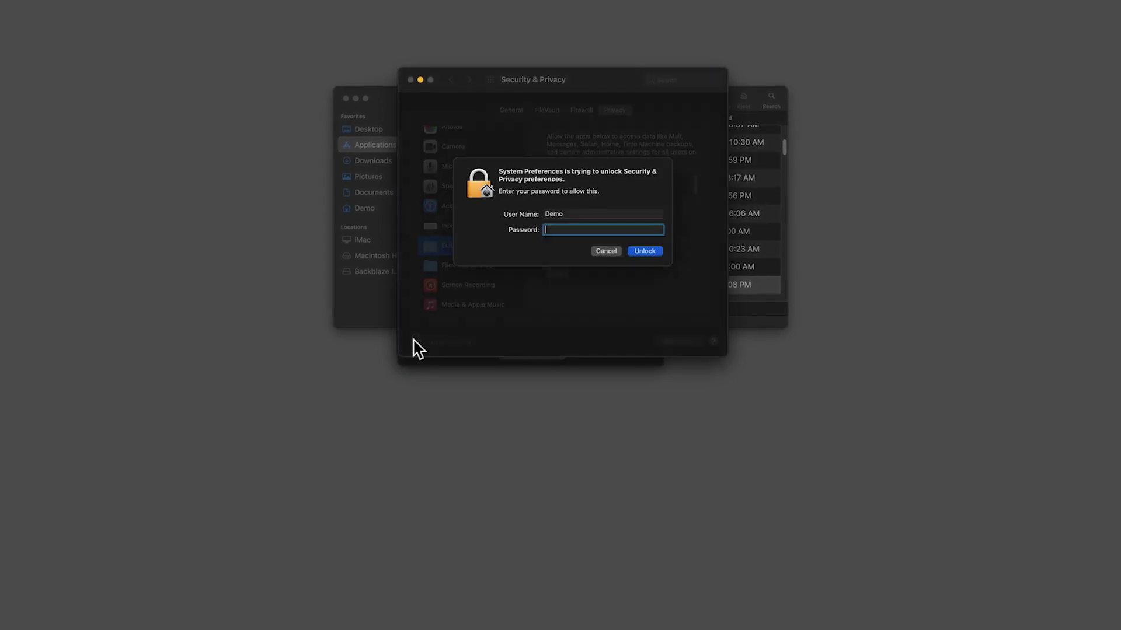
pyautogui.write('password')
pyautogui.press('Return')
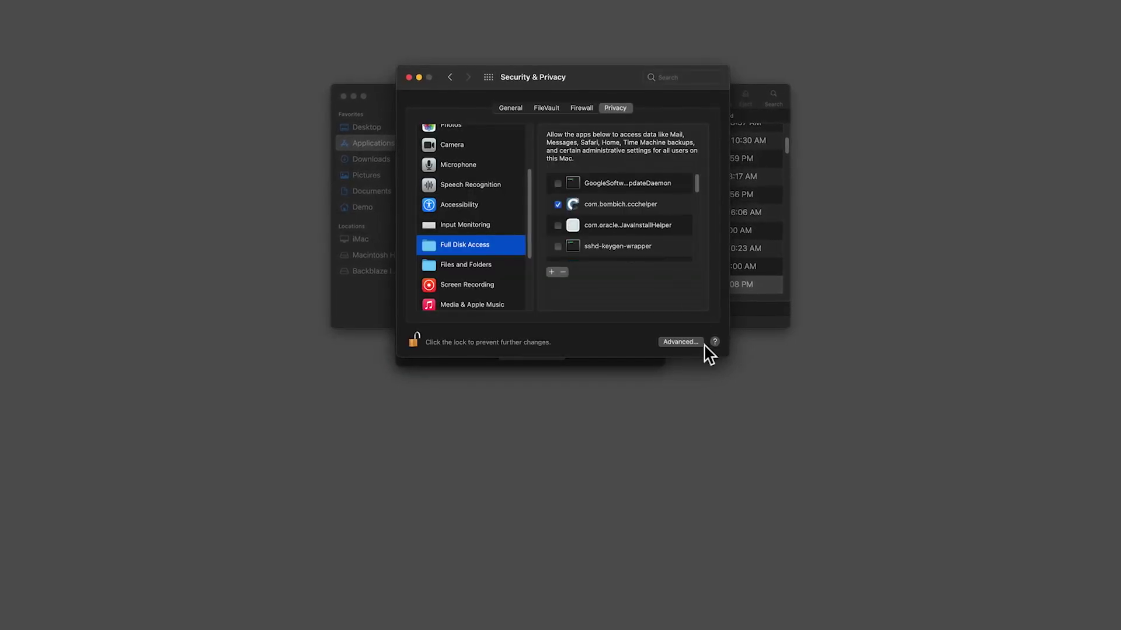
# Step: Check bzbmenu.app for Full Disk Access, relock the settings, and quit System Preferences
pyautogui.scroll(-1, 633, 225)
pyautogui.scroll(-3, 638, 227)
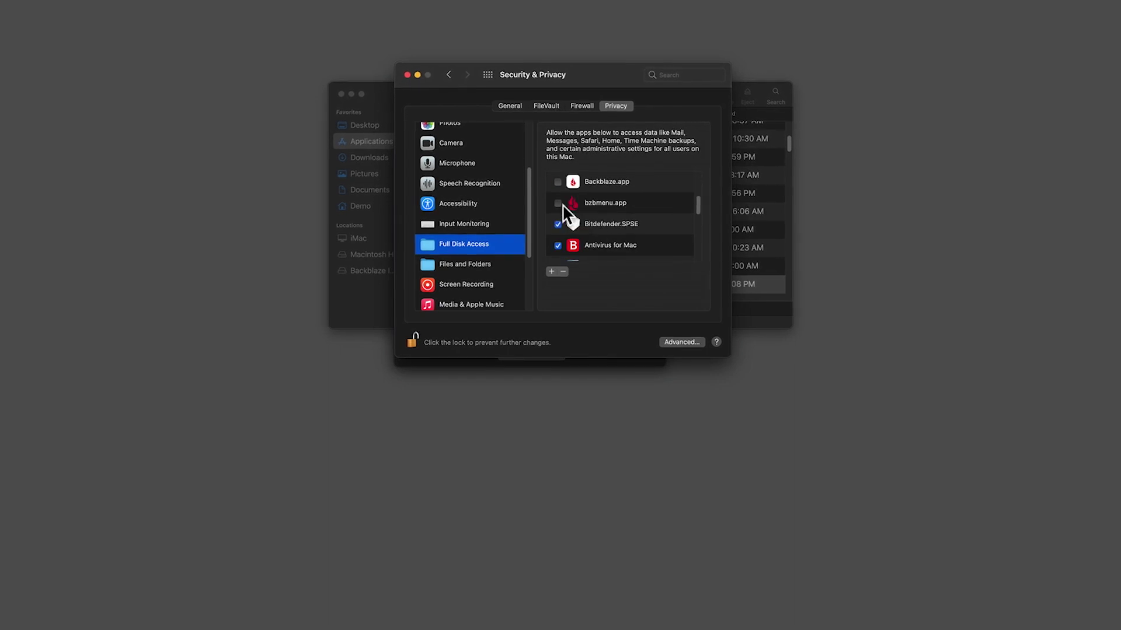
pyautogui.click(557, 204)
pyautogui.click(568, 252)
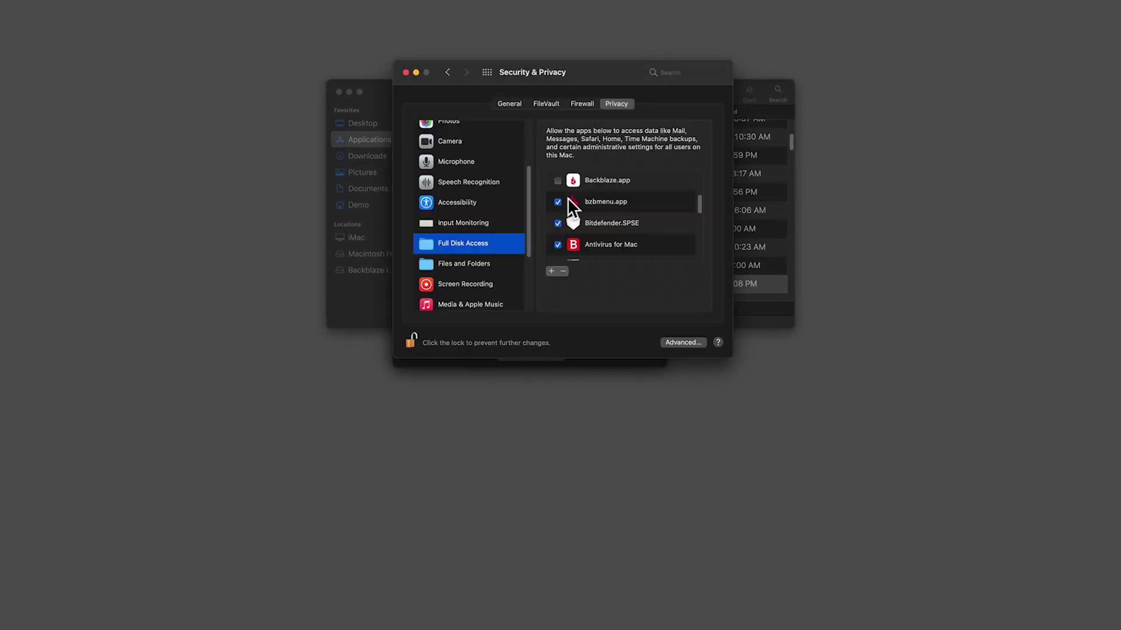
pyautogui.scroll(-2, 576, 212)
pyautogui.click(407, 344)
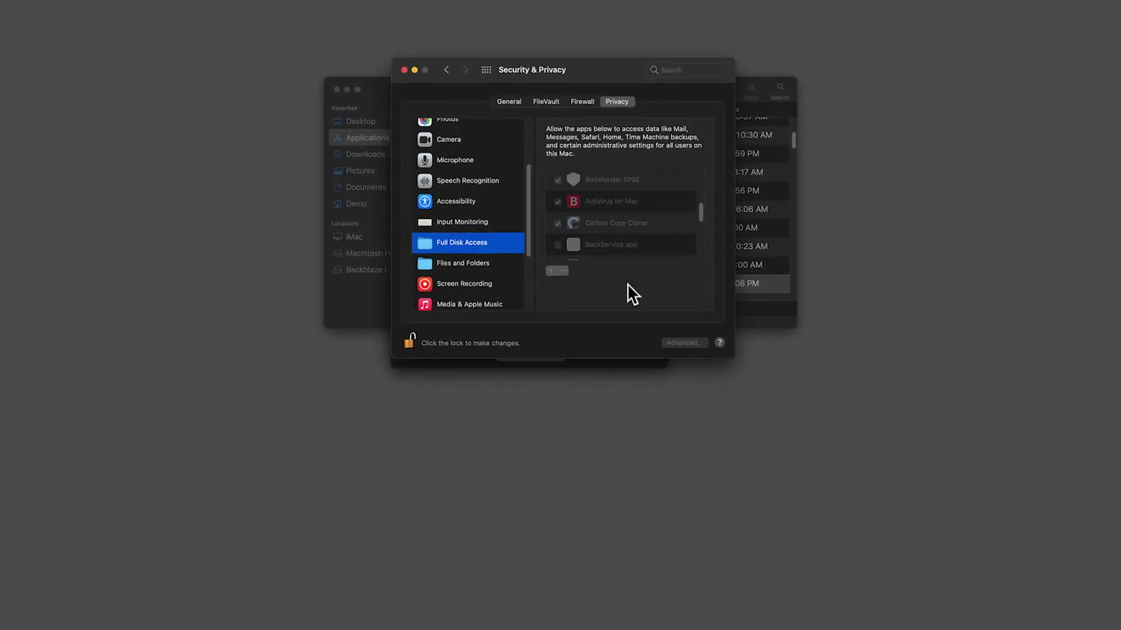
pyautogui.press('super+q')
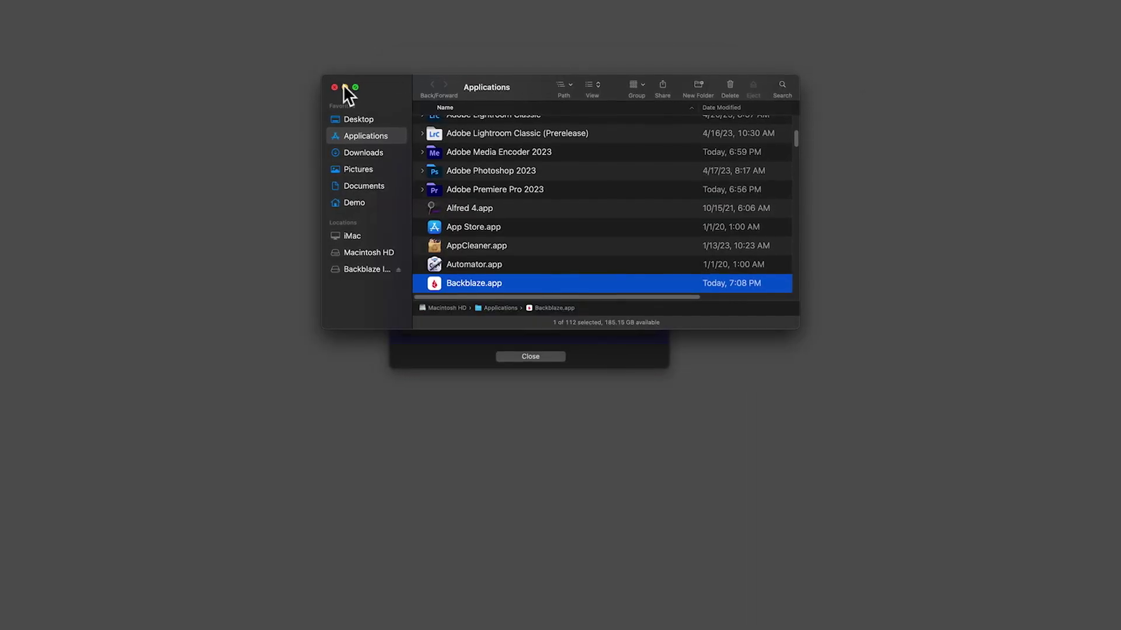
# Step: Close the Applications Finder window and the Backblaze Installer
pyautogui.click(335, 88)
pyautogui.click(556, 354)
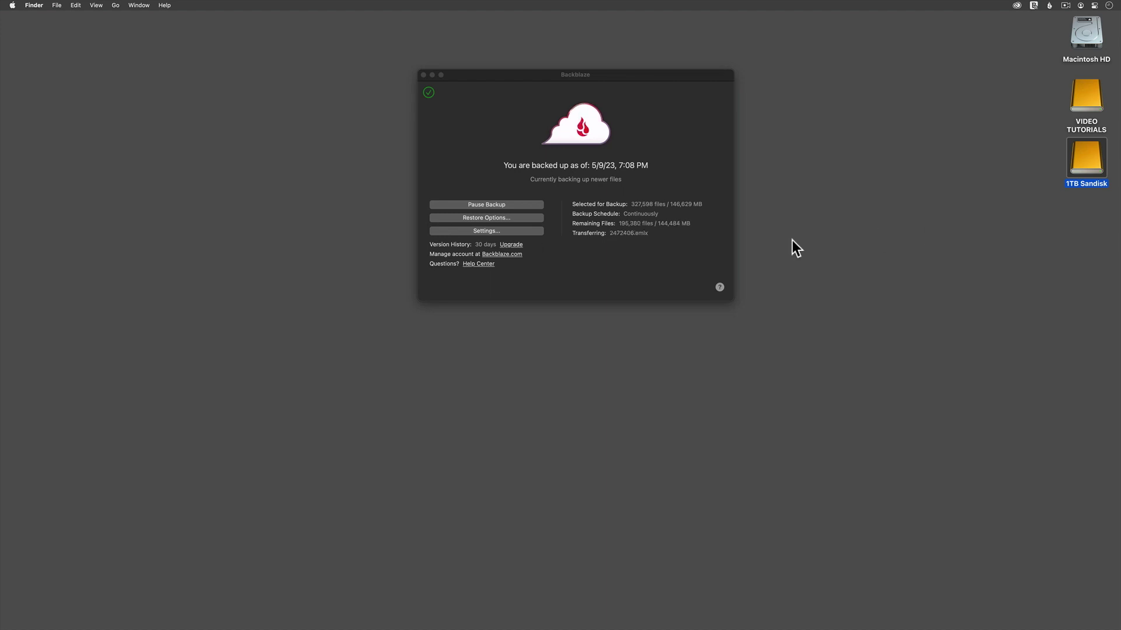
# Step: Pause the in-progress Backblaze backup, then bring up the Backblaze Settings window
pyautogui.click(489, 204)
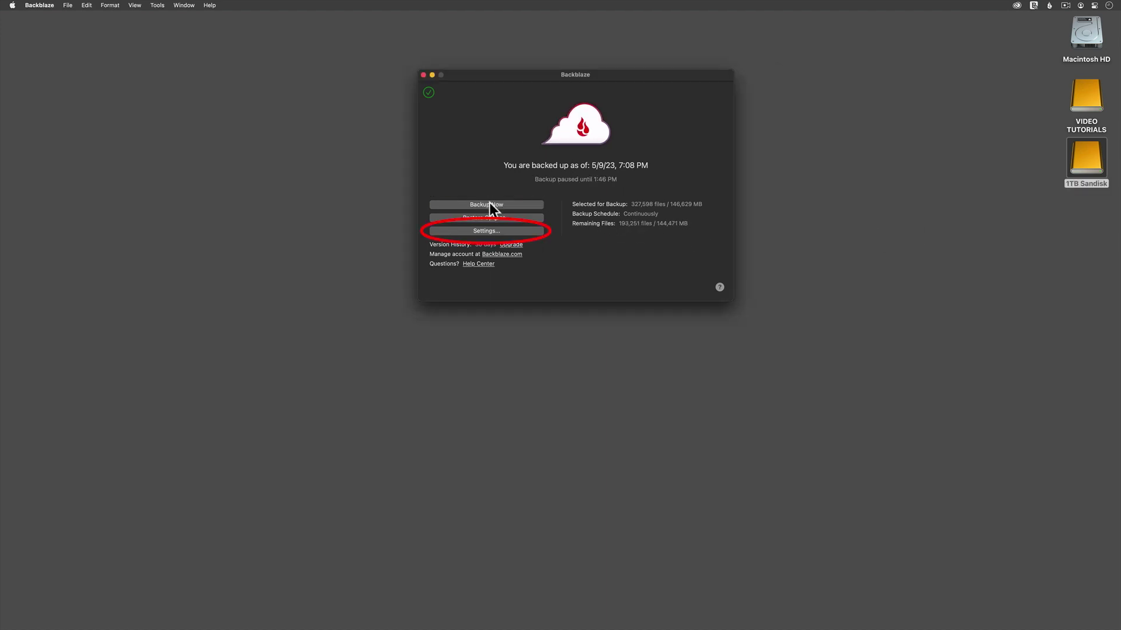
pyautogui.click(516, 232)
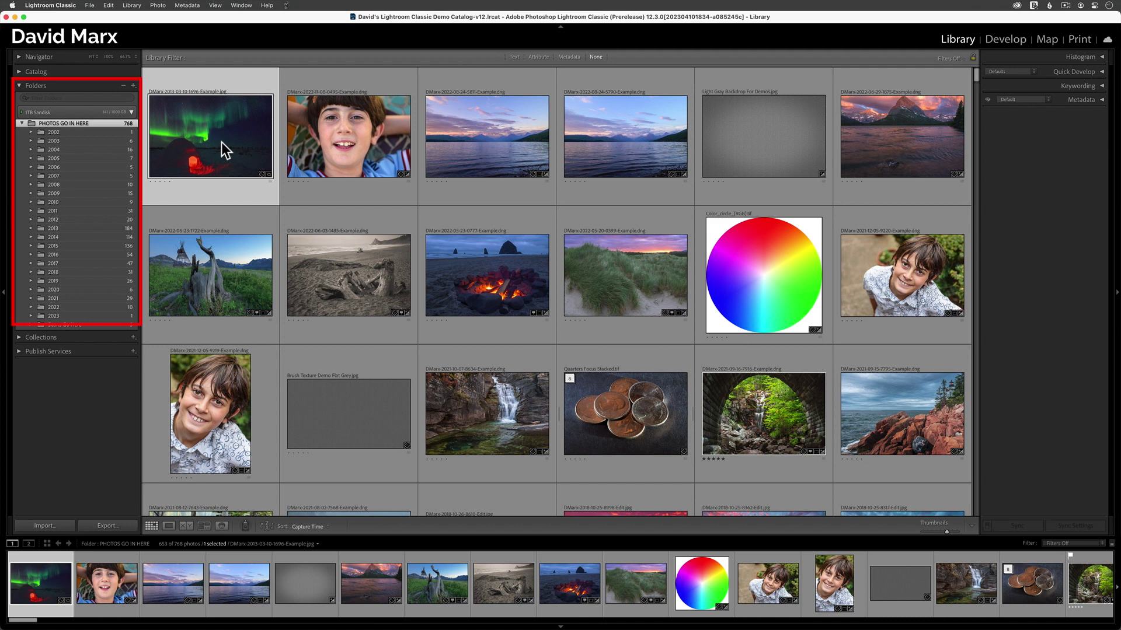
# Step: Reveal the aurora photo's PHOTOS GO IN HERE folder in Finder from Lightroom
pyautogui.rightClick(222, 142)
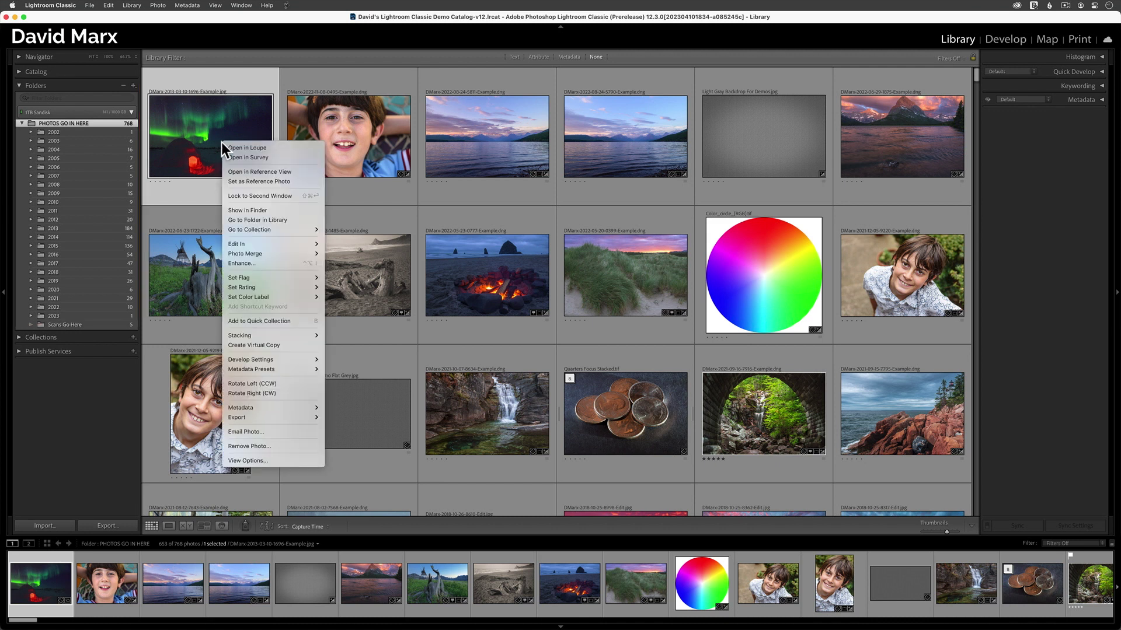
pyautogui.click(261, 210)
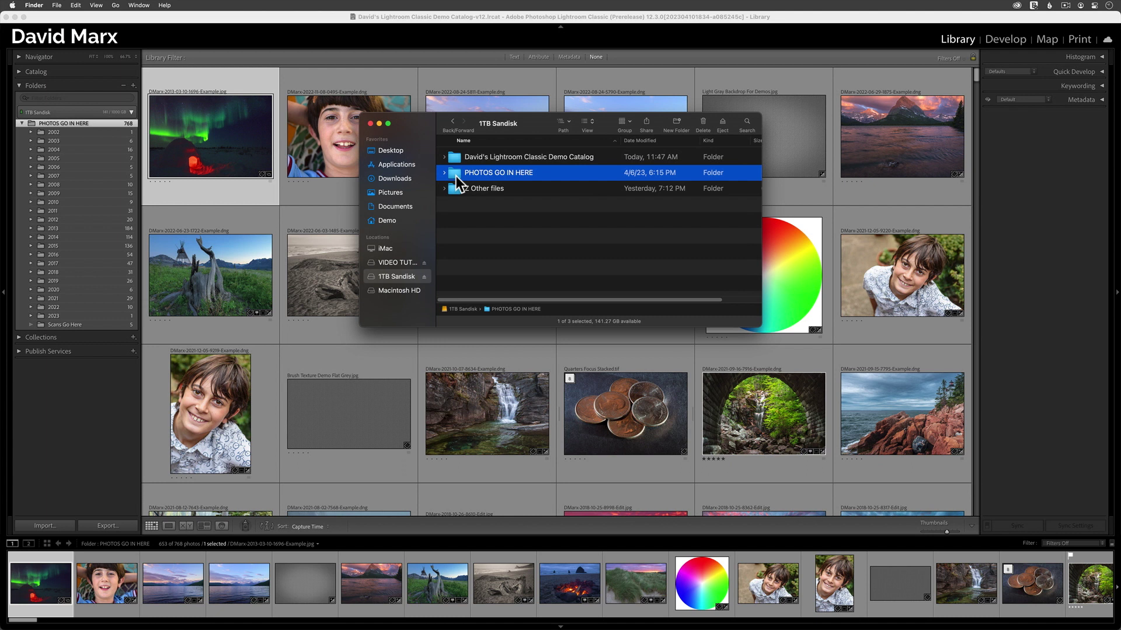
# Step: Close the 1TB Sandisk Finder window
pyautogui.click(370, 124)
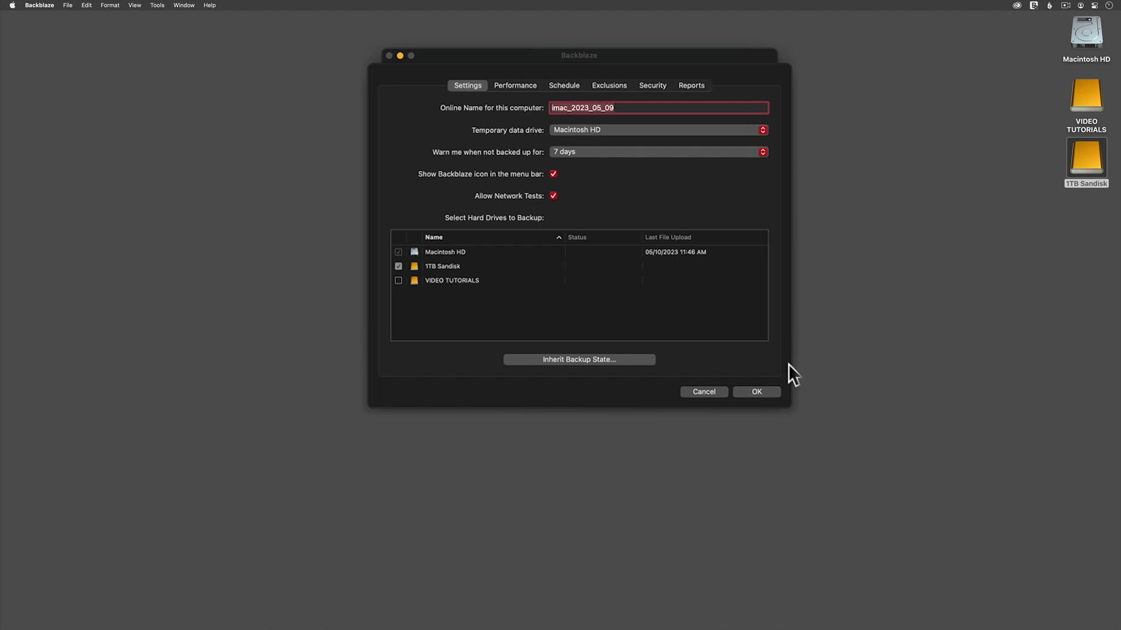
# Step: Schedule Backblaze backups Once Per Day, running from 10 PM to 8 AM
pyautogui.click(569, 85)
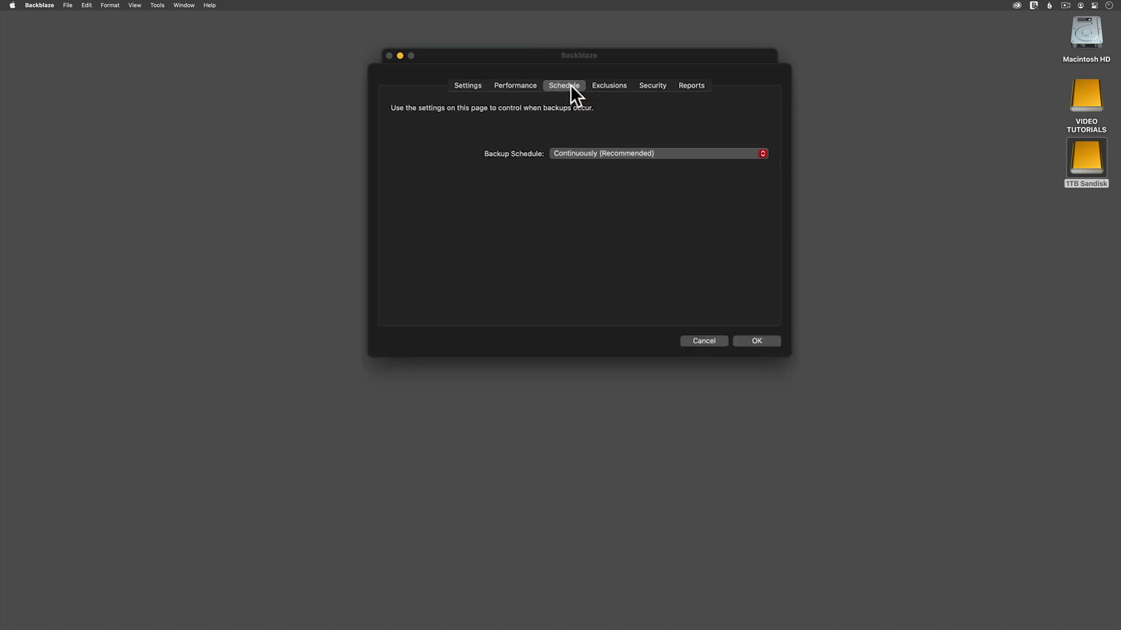
pyautogui.click(658, 153)
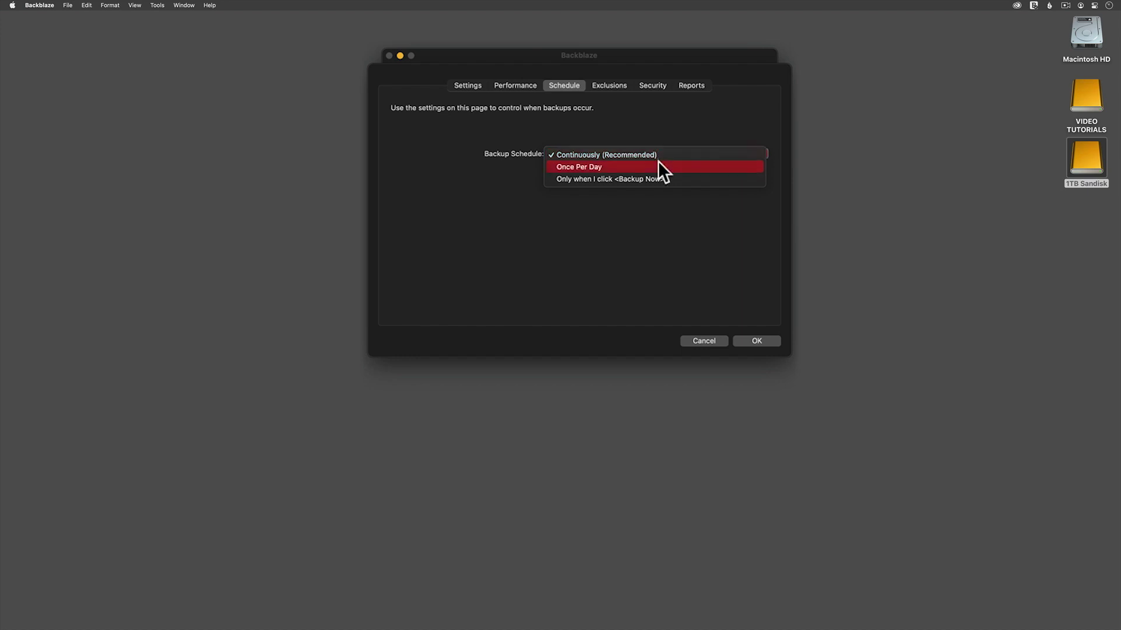
pyautogui.click(657, 162)
pyautogui.click(642, 173)
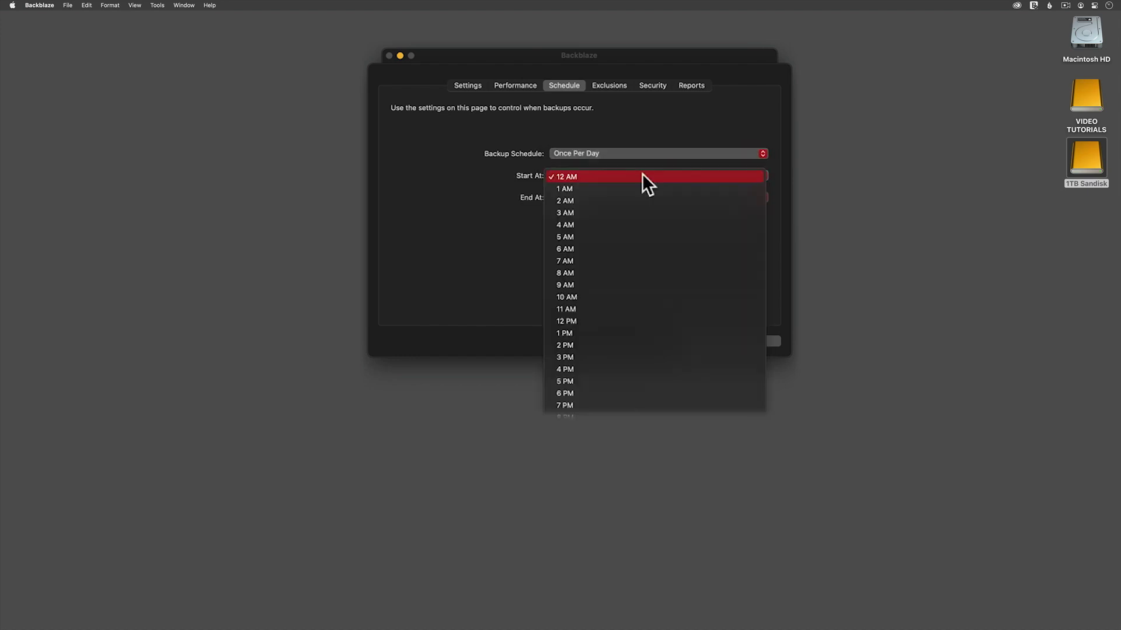
pyautogui.click(639, 405)
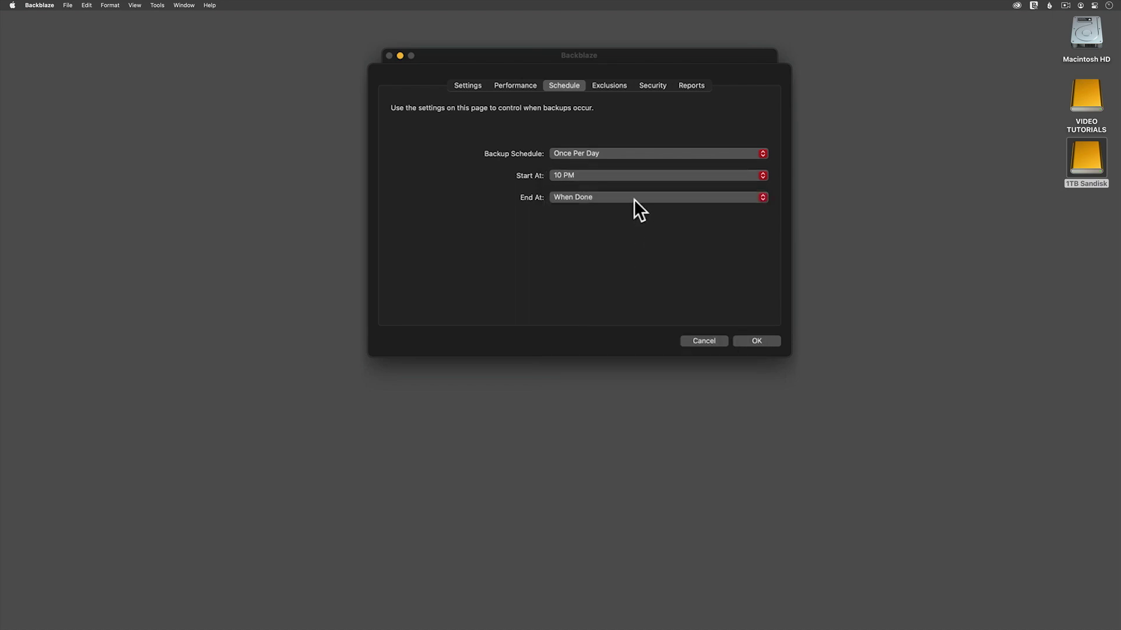
pyautogui.click(634, 197)
pyautogui.click(640, 306)
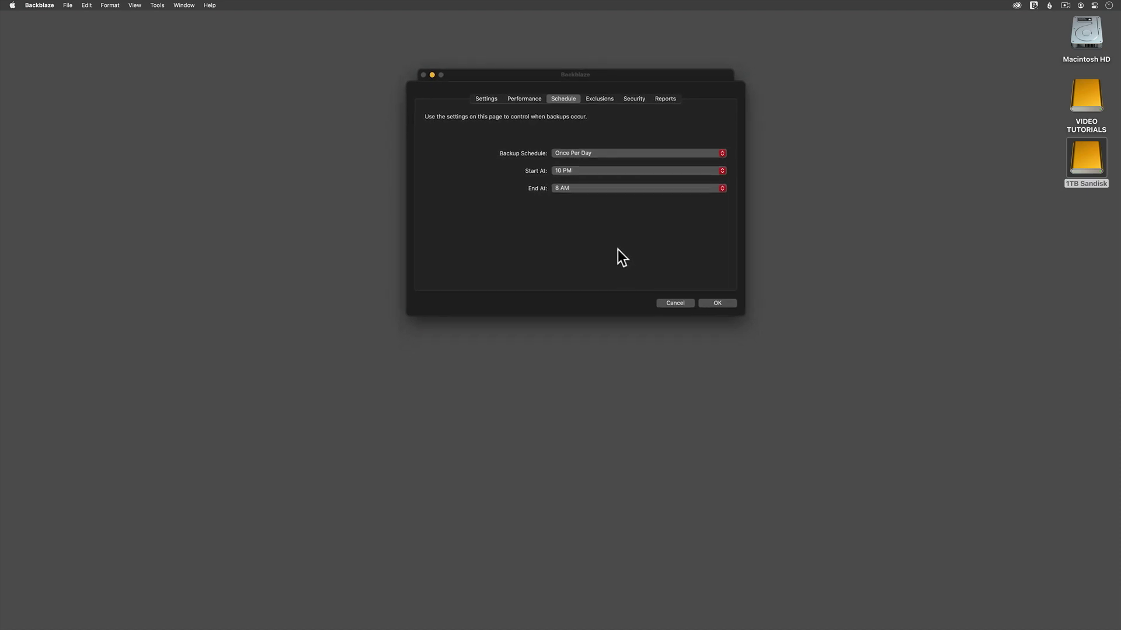
pyautogui.click(11, 5)
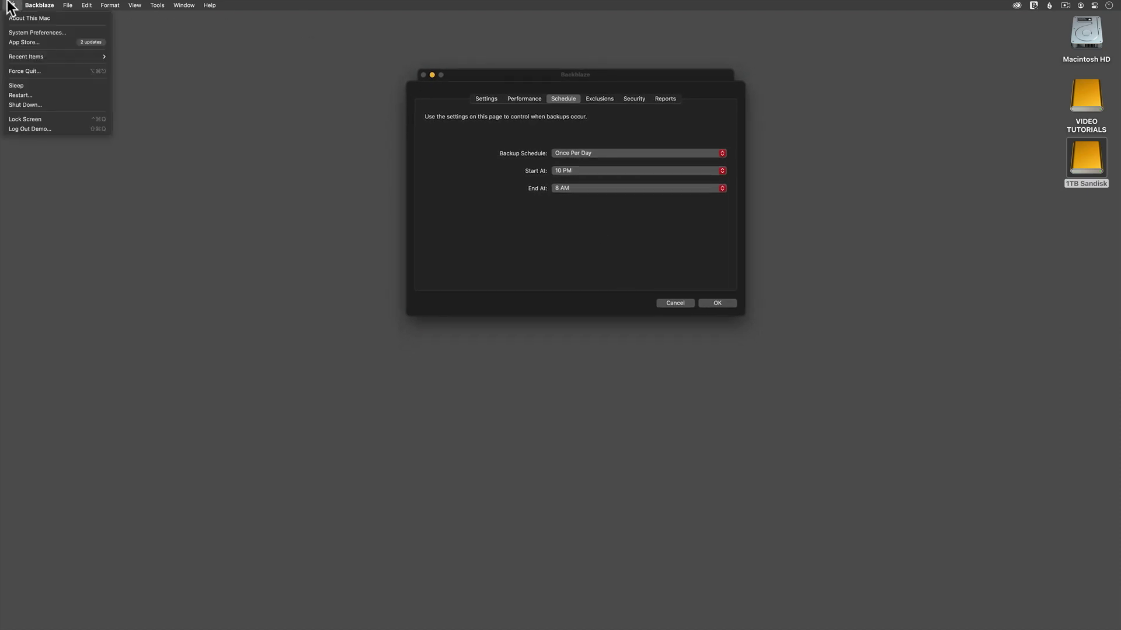
# Step: In Energy Saver, enable preventing automatic sleep when the display is off, then close it
pyautogui.click(17, 32)
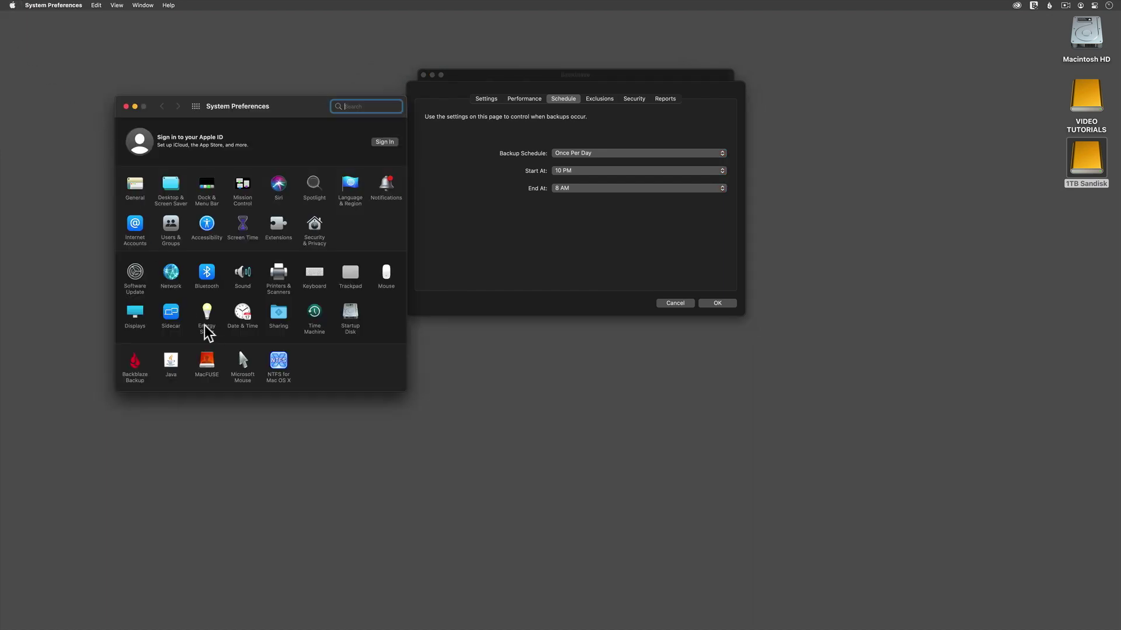
pyautogui.click(204, 325)
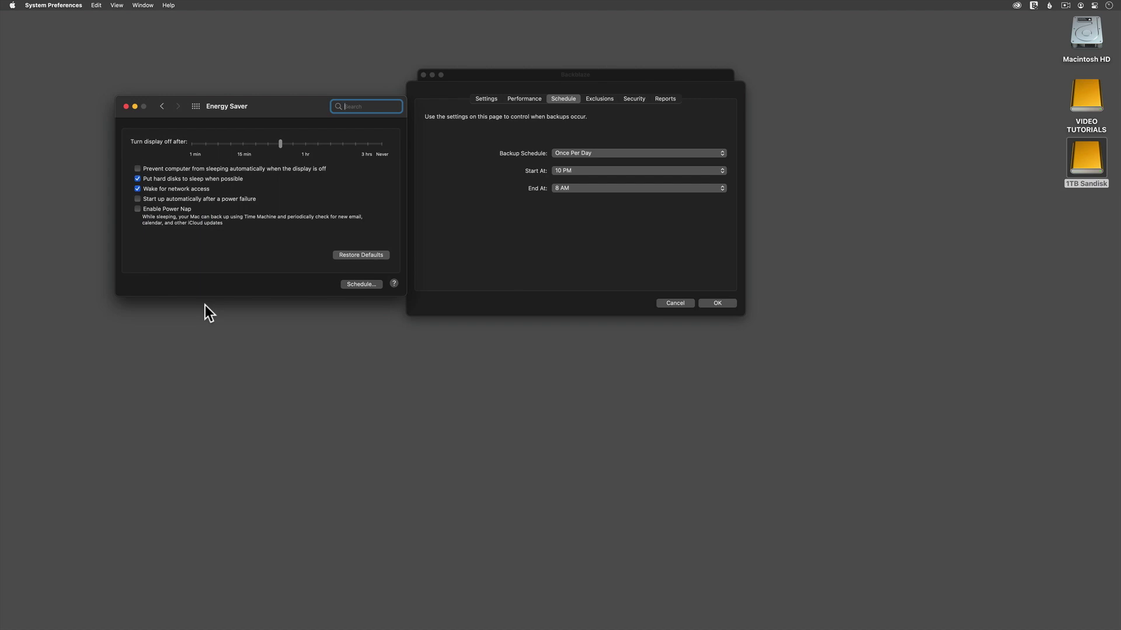
pyautogui.click(201, 169)
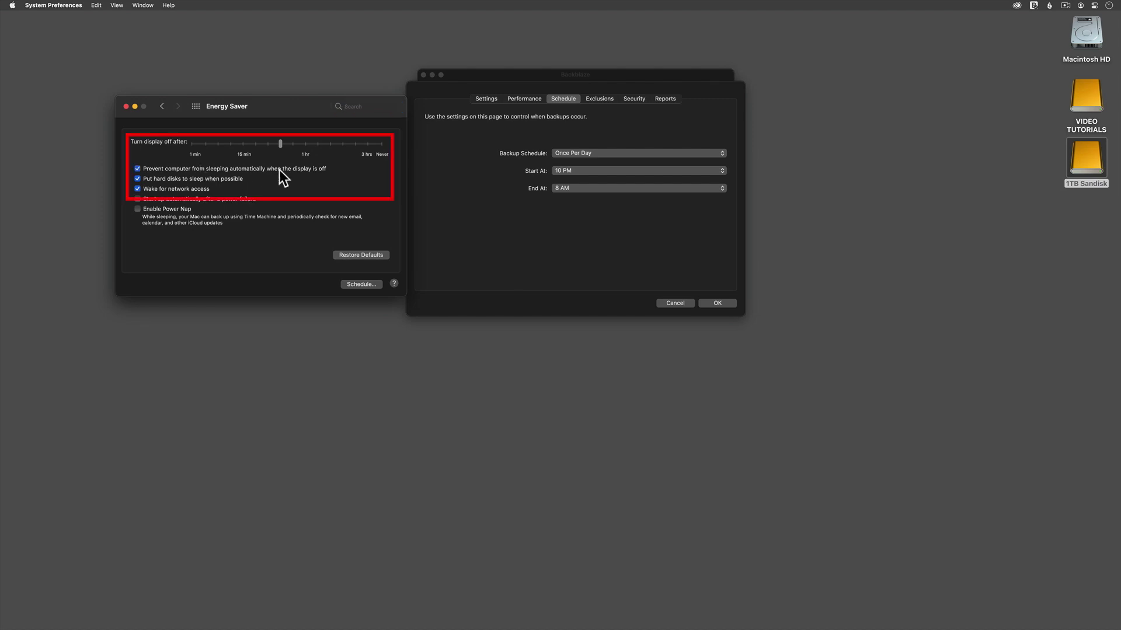
pyautogui.click(126, 106)
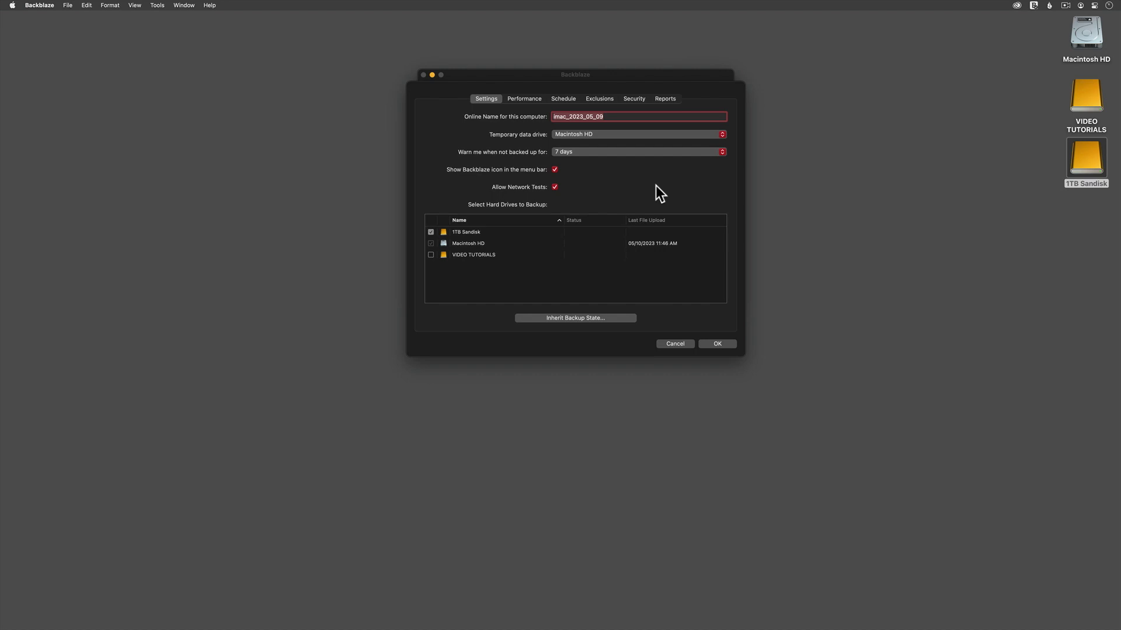
# Step: Switch the Backblaze Settings window to the Security tab
pyautogui.click(634, 99)
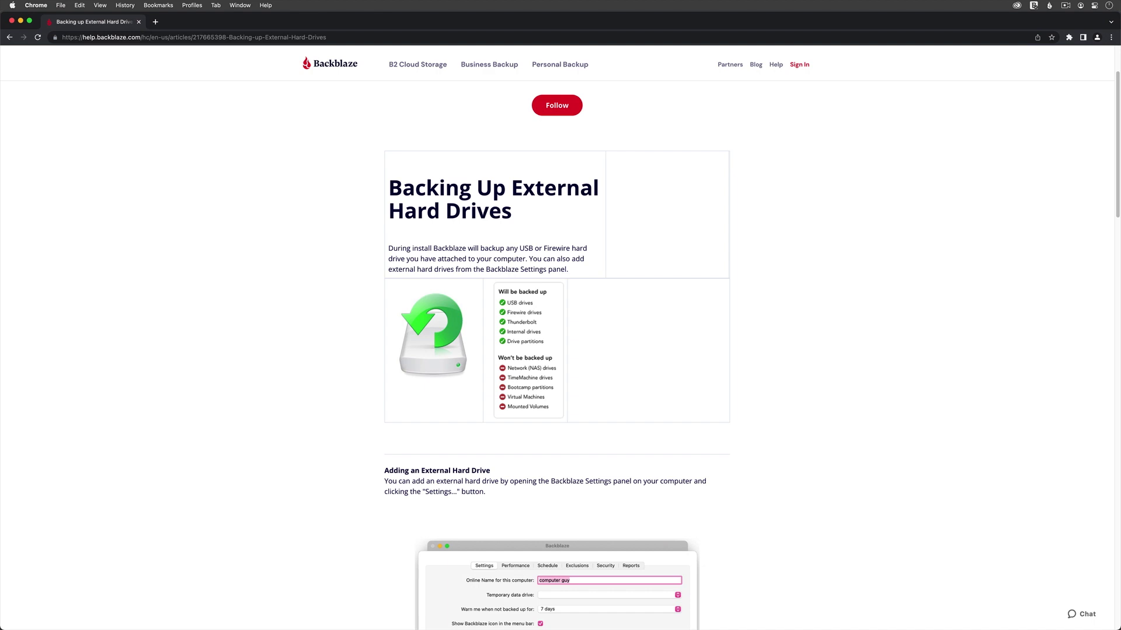
pyautogui.scroll(-2, 557, 339)
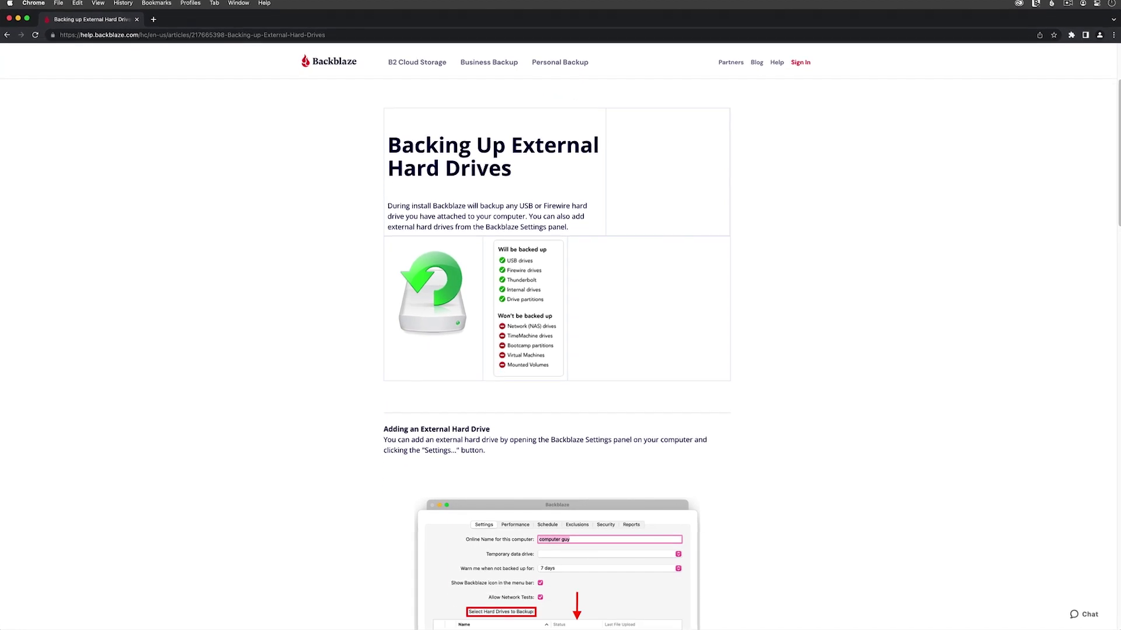
pyautogui.scroll(-3, 557, 338)
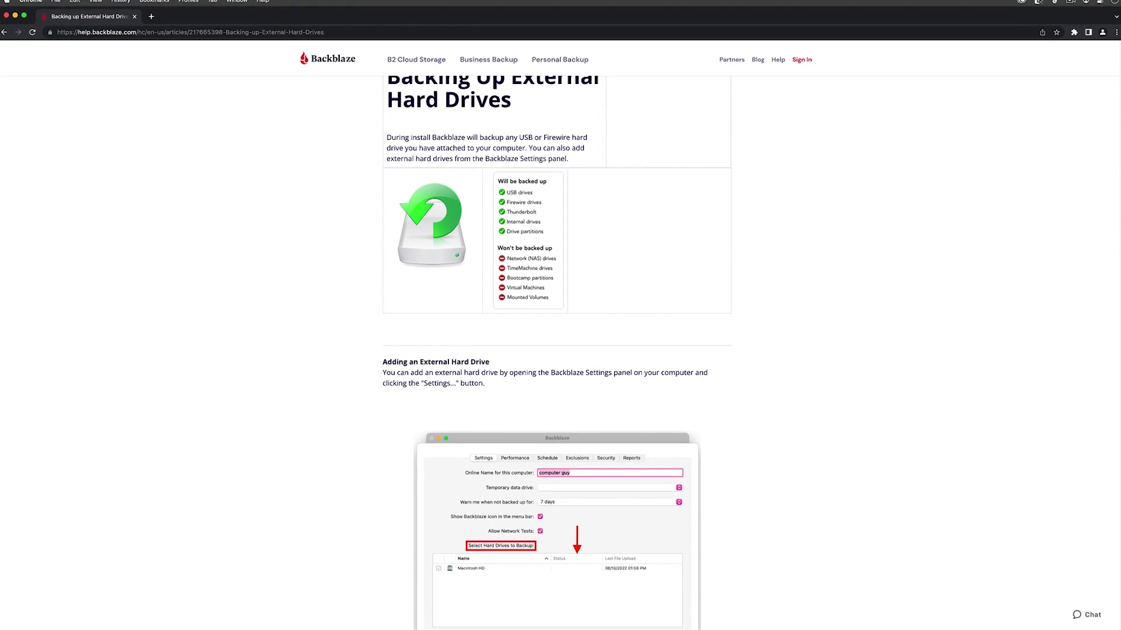
pyautogui.scroll(-3, 556, 338)
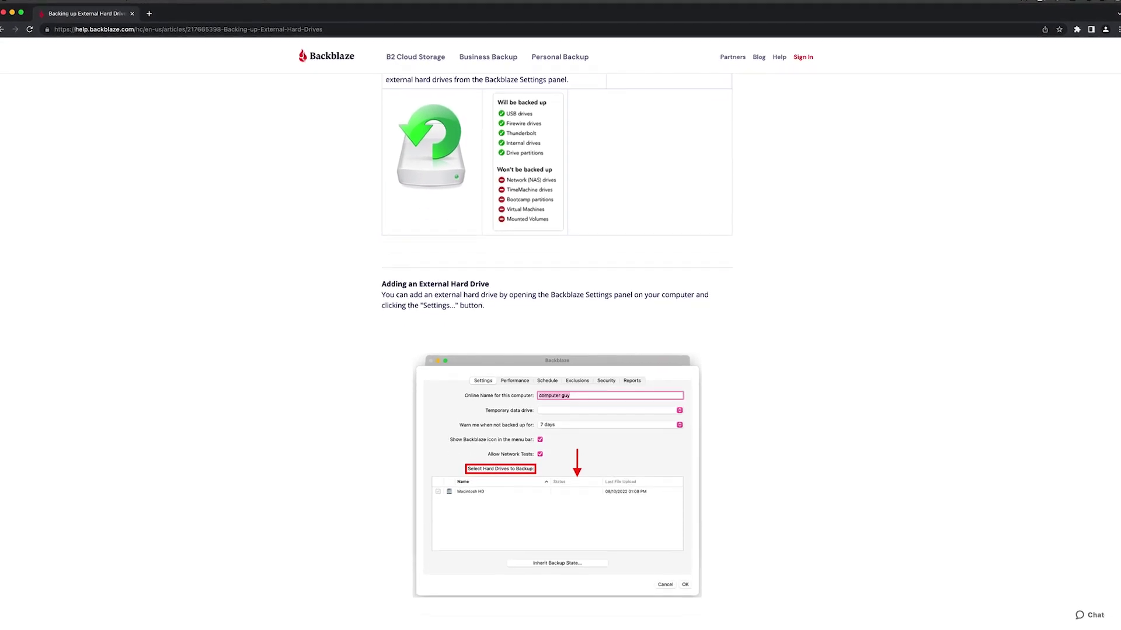
pyautogui.scroll(-2, 557, 338)
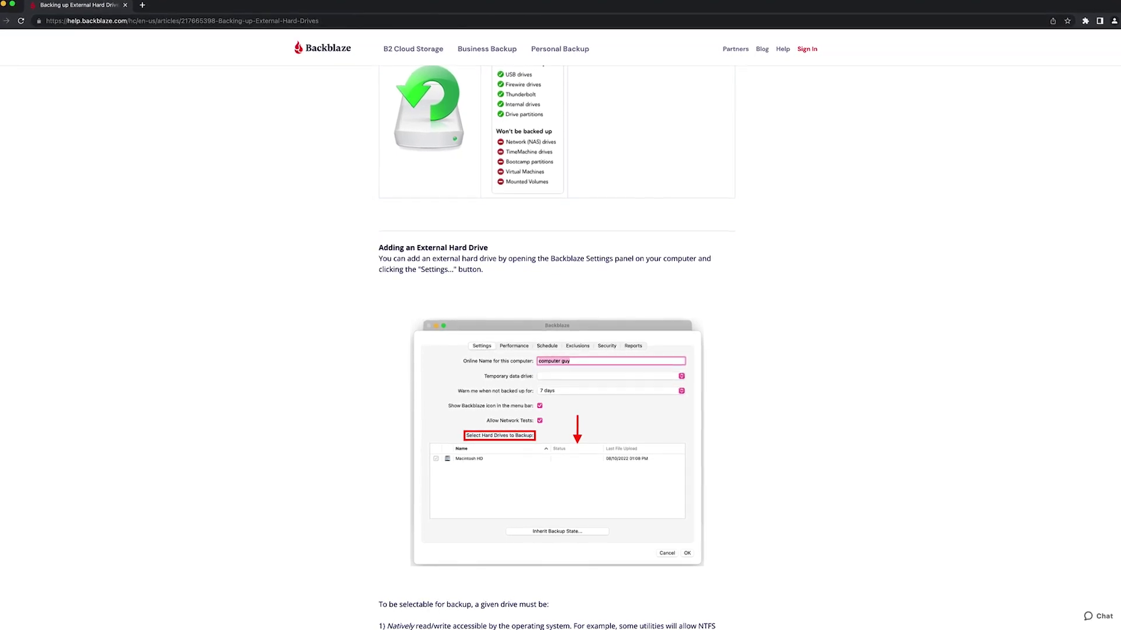
pyautogui.scroll(-1, 557, 338)
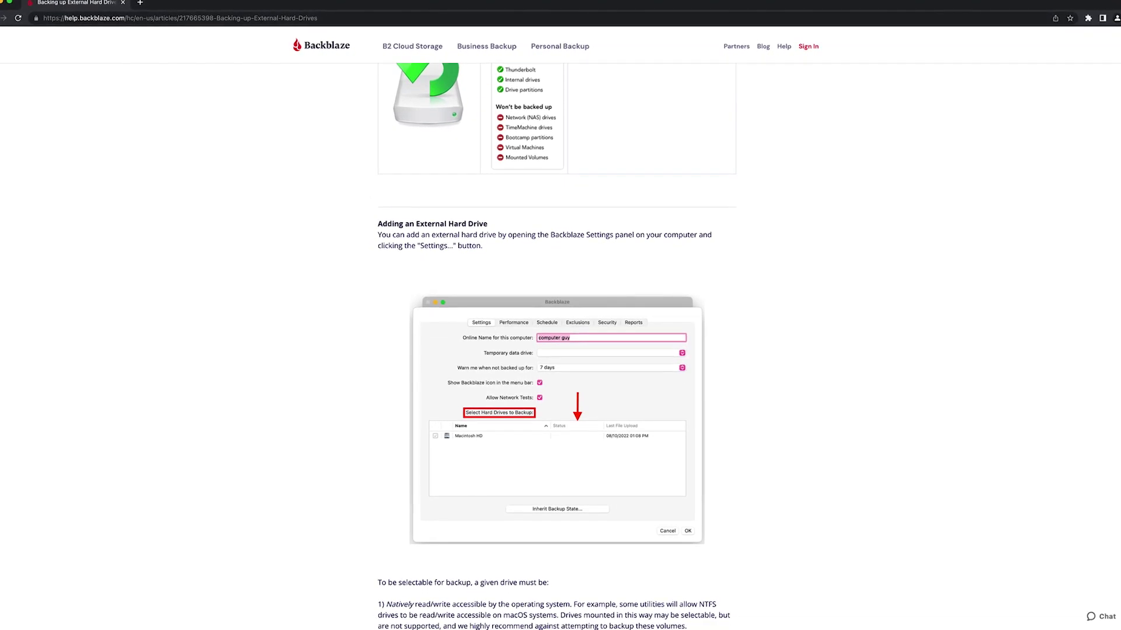
pyautogui.scroll(-1, 556, 339)
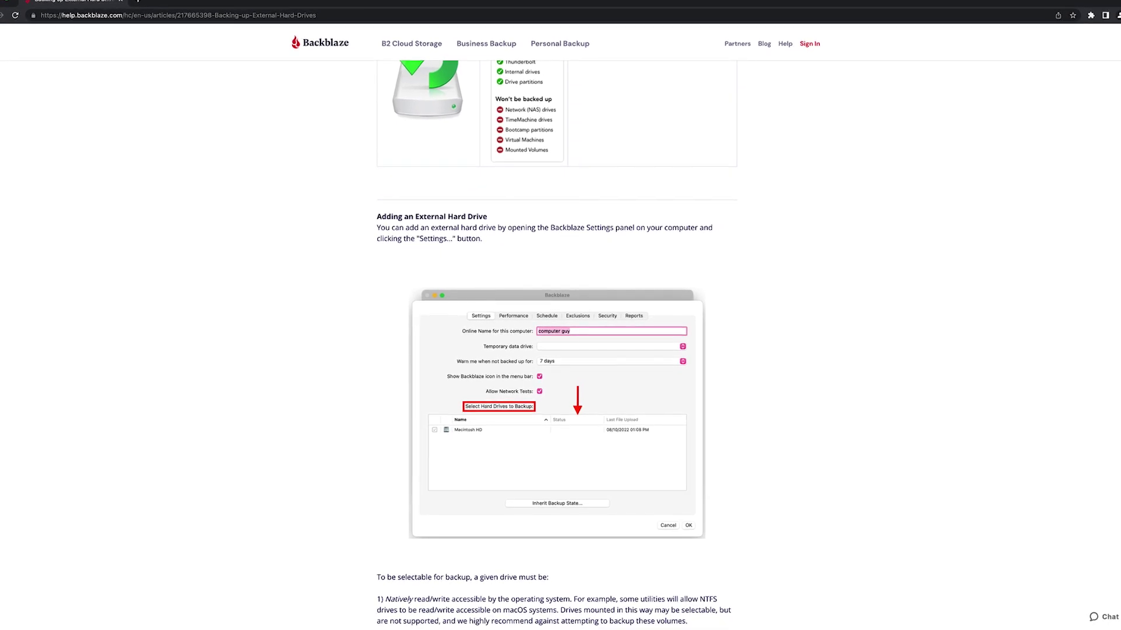
pyautogui.scroll(-2, 557, 338)
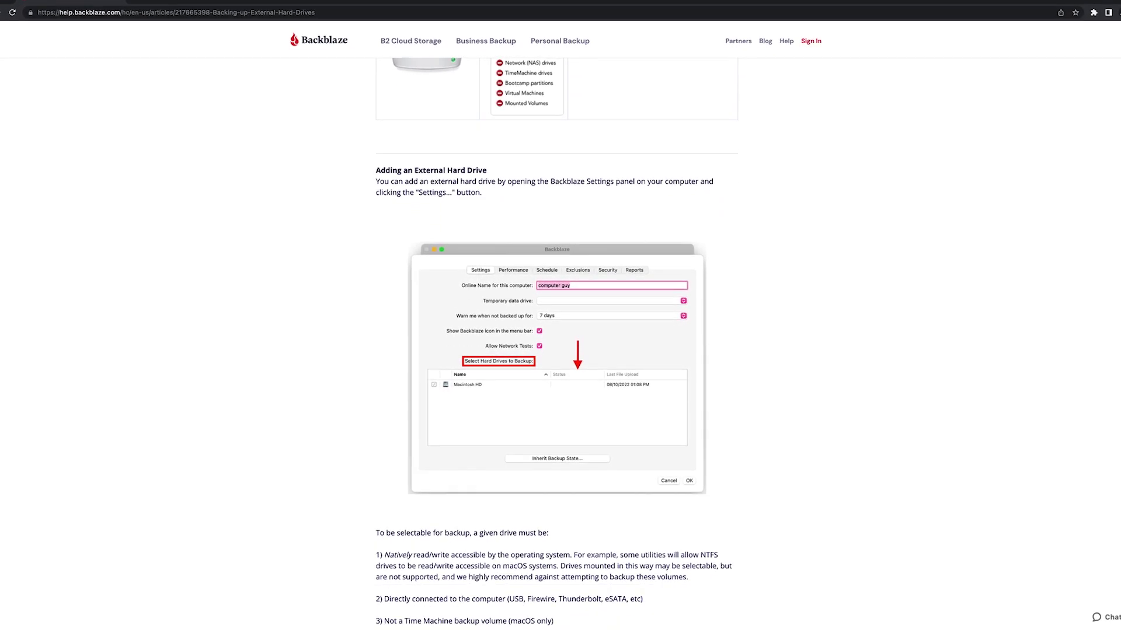
pyautogui.scroll(-1, 557, 338)
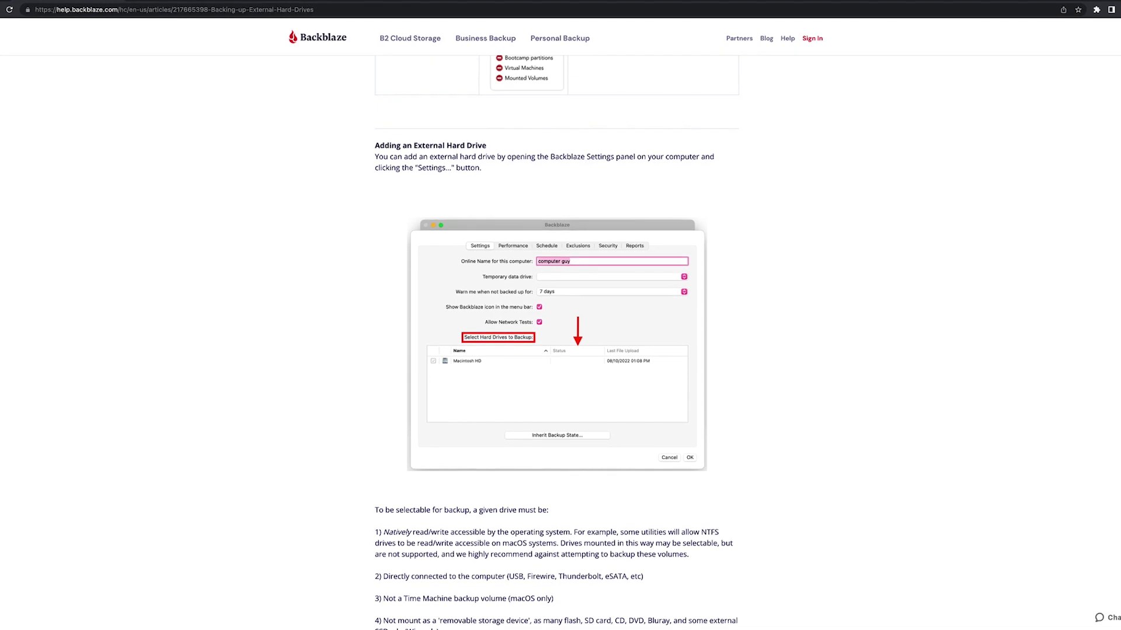
pyautogui.scroll(-1, 557, 338)
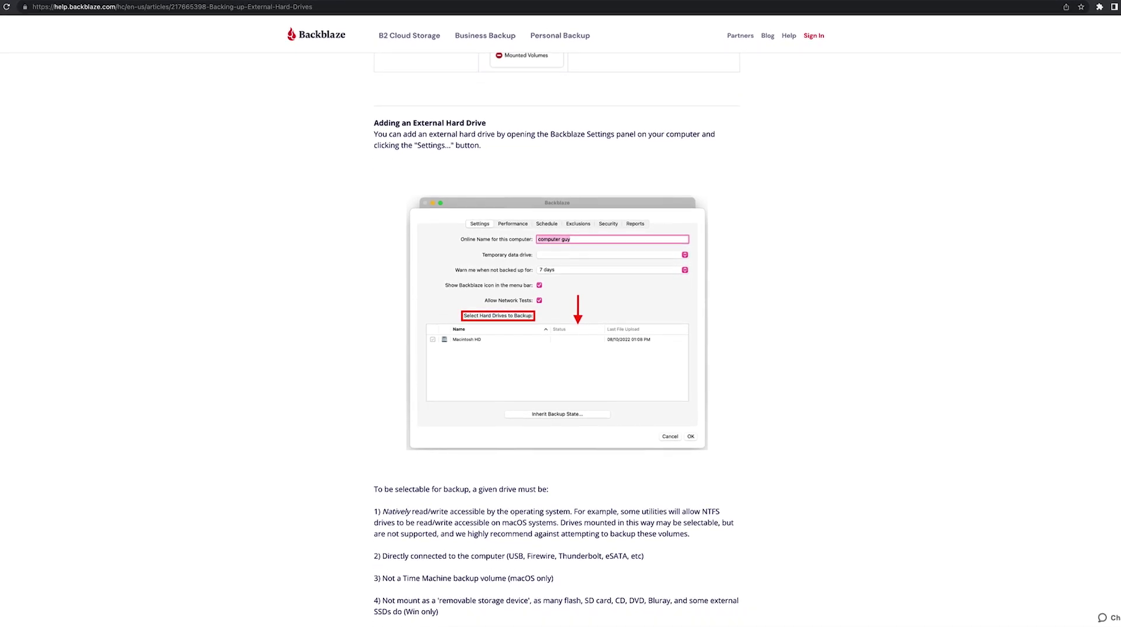
pyautogui.scroll(-3, 557, 339)
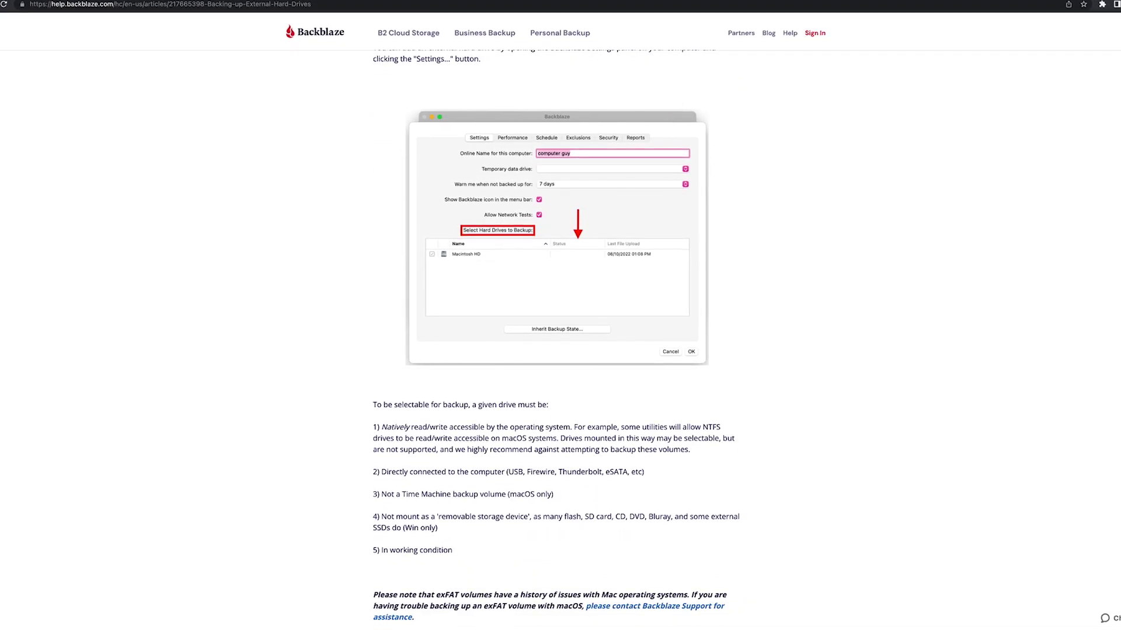
pyautogui.scroll(-1, 557, 339)
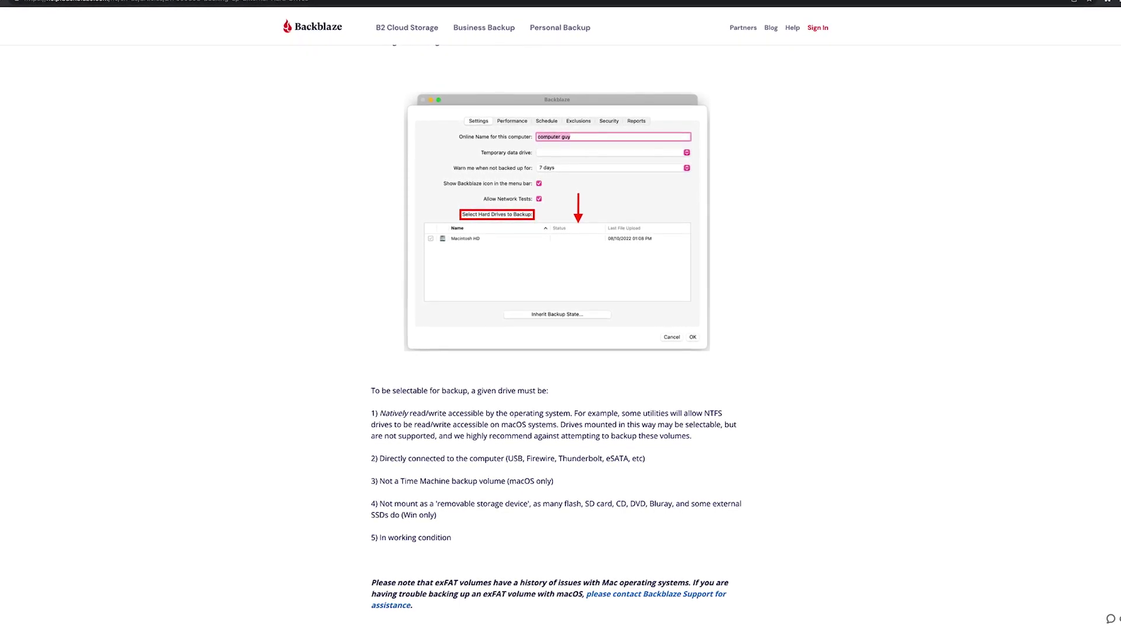
pyautogui.scroll(-2, 557, 338)
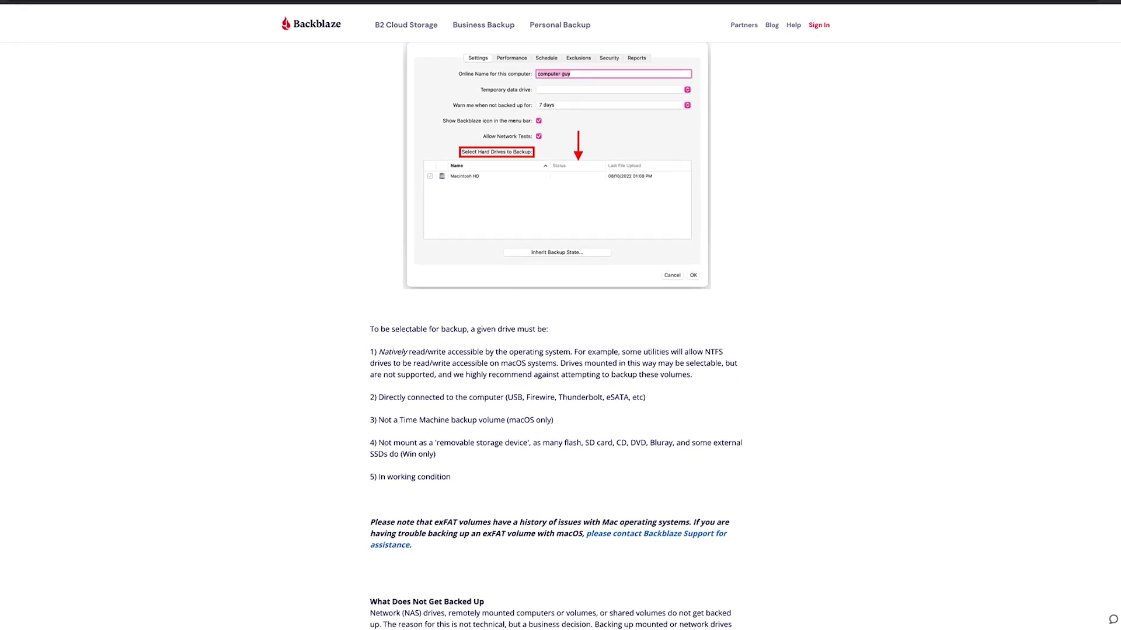
pyautogui.scroll(-1, 556, 338)
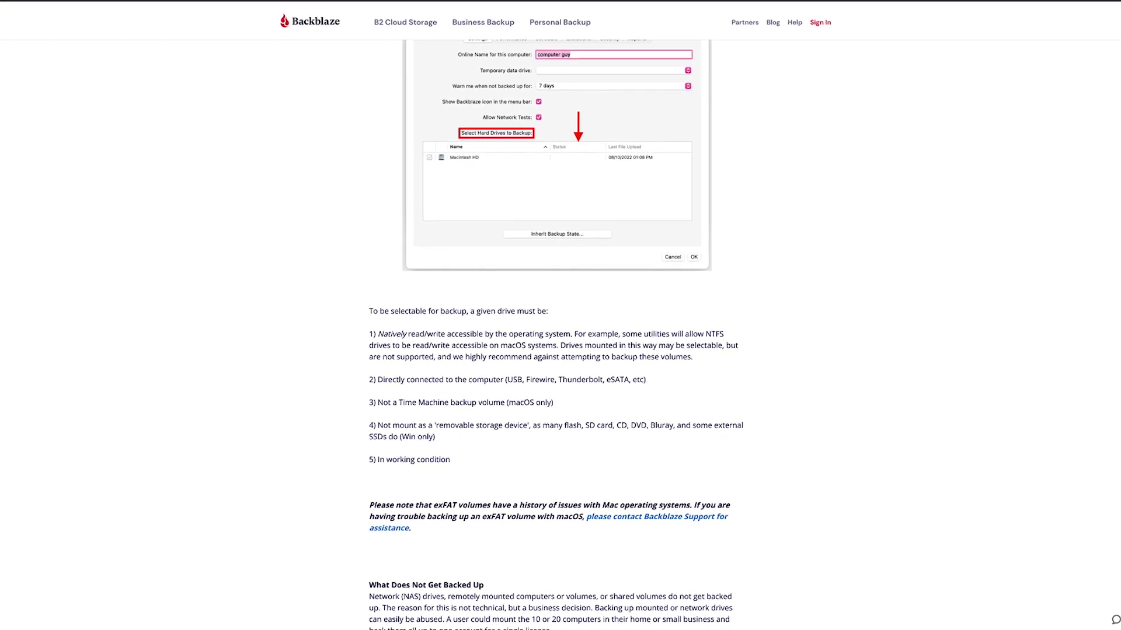
pyautogui.scroll(-1, 557, 339)
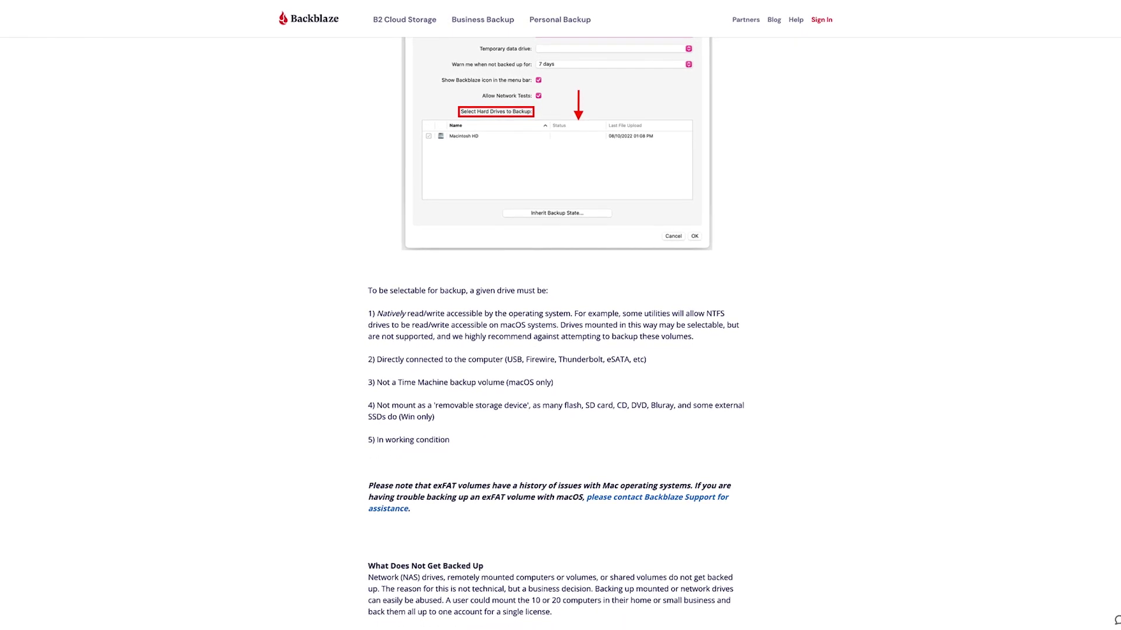
pyautogui.scroll(-1, 557, 339)
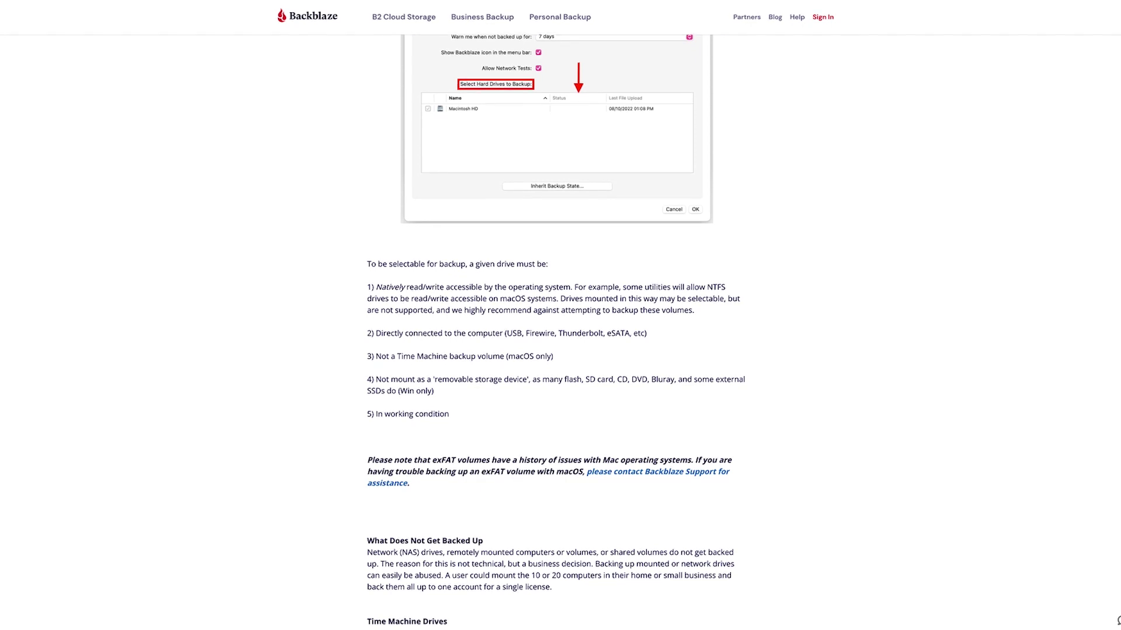